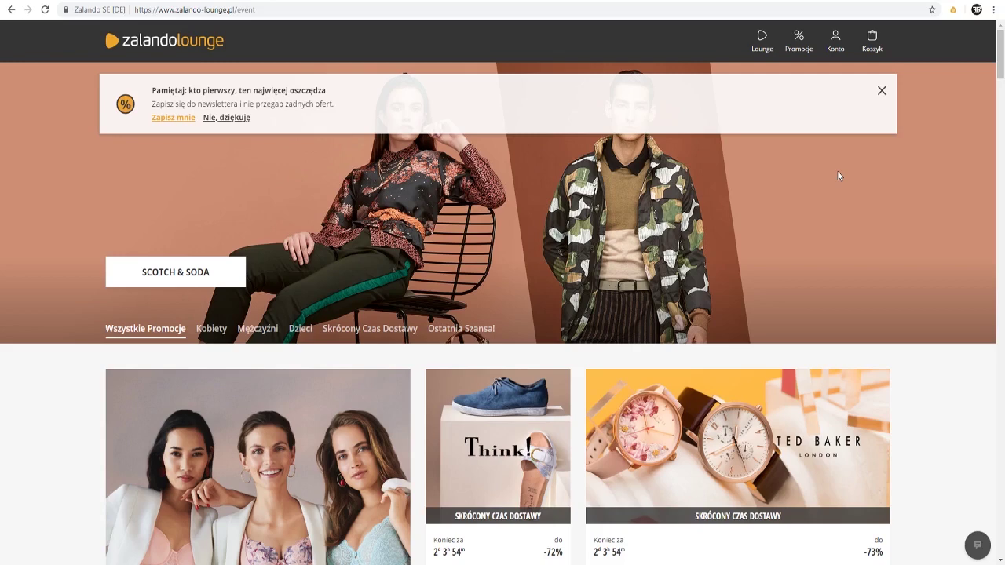
# Open the Auto Zalando Lounge popup and review its empty filters and campaign id field.
pyautogui.click(952, 10)
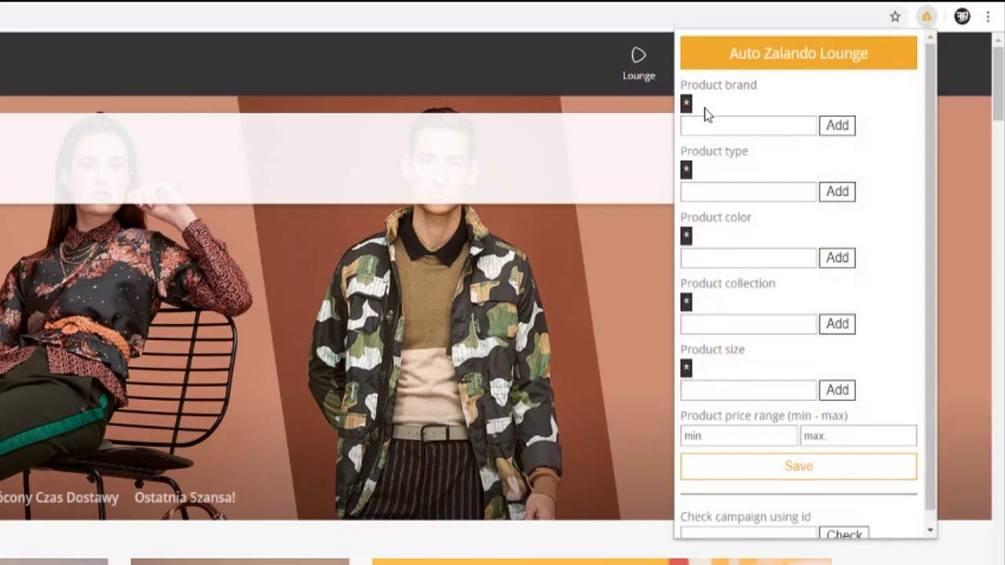
pyautogui.scroll(-1, 808, 408)
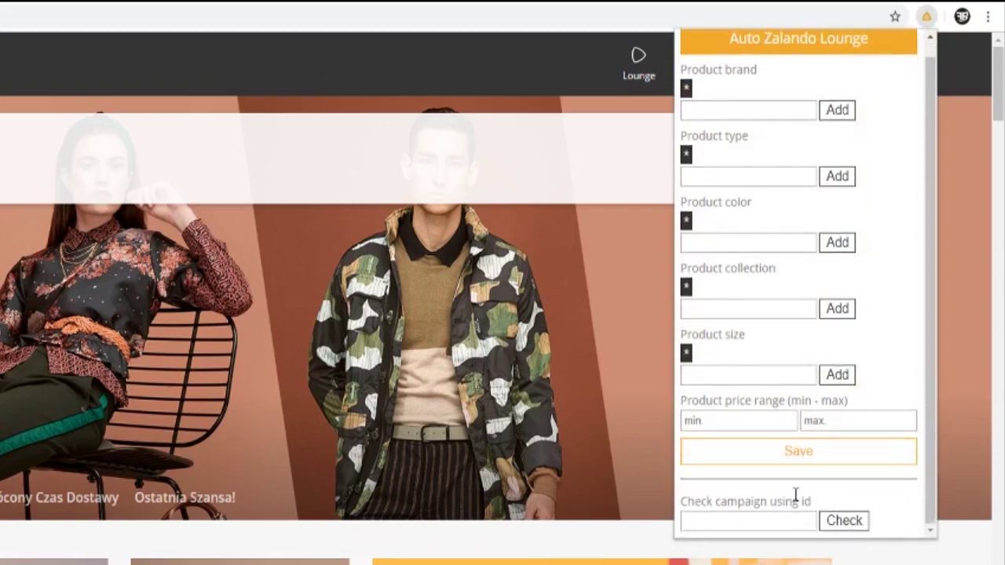
pyautogui.click(772, 516)
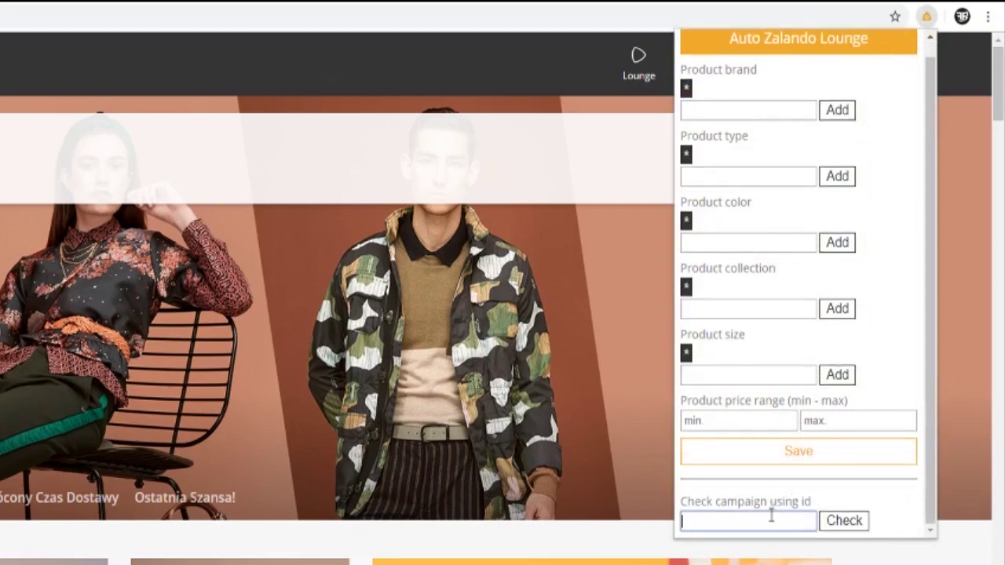
pyautogui.scroll(1, 813, 186)
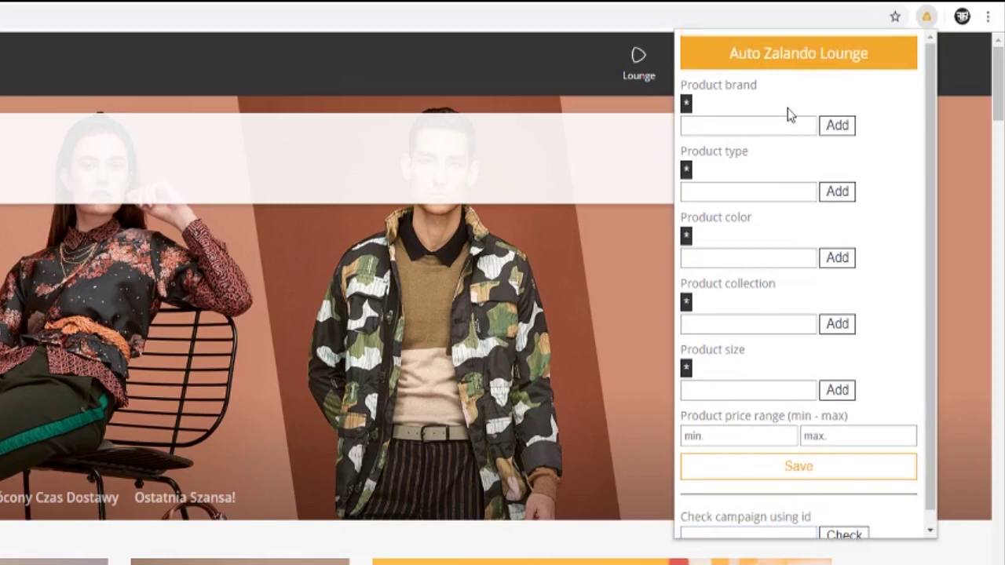
# Replace the wildcard brand with lyle and tommy in the Product brand filter.
pyautogui.click(686, 103)
pyautogui.click(734, 104)
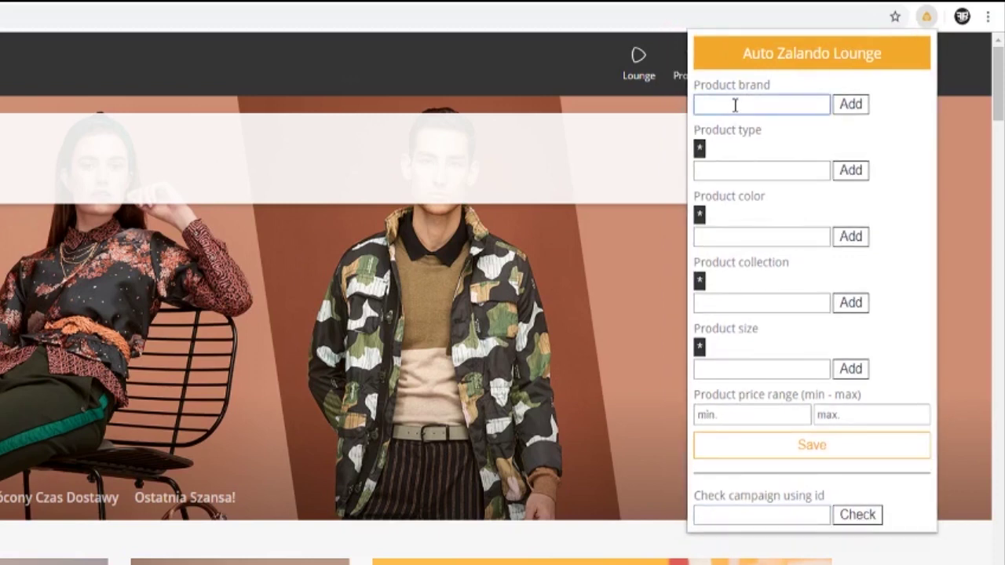
pyautogui.write('lyle')
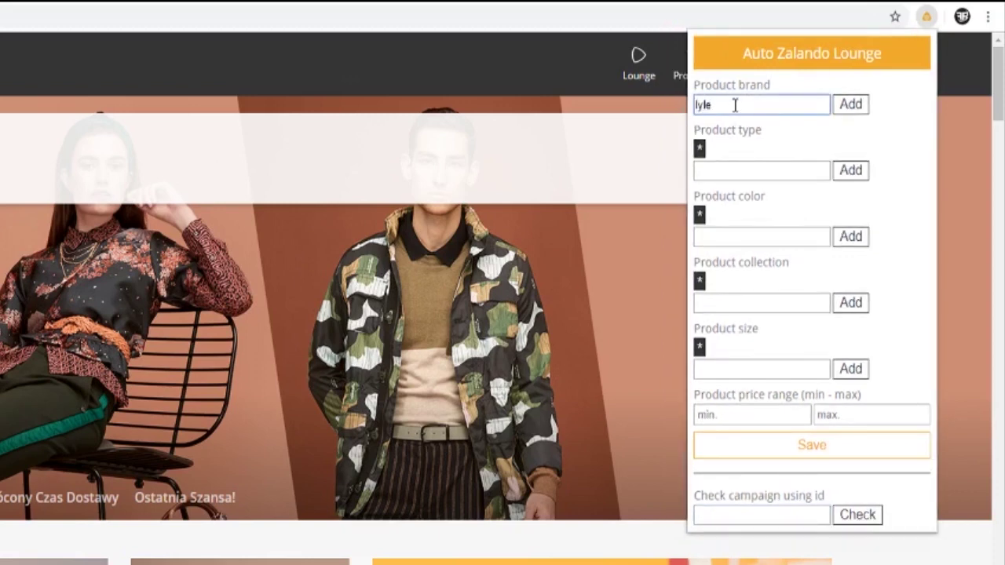
pyautogui.click(850, 104)
pyautogui.moveTo(808, 124); pyautogui.dragTo(654, 131)
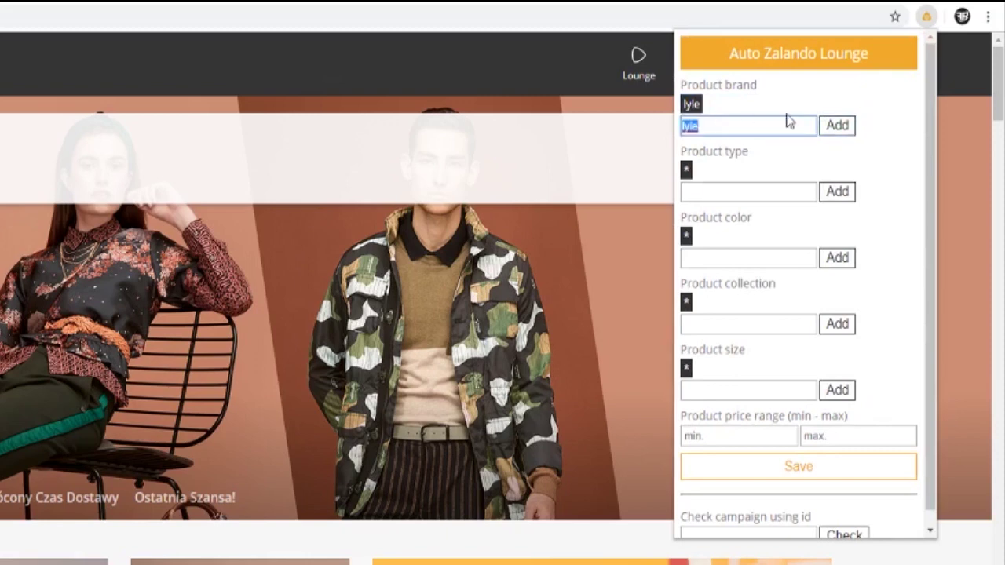
pyautogui.press('BackSpace')
pyautogui.write('tomy')
pyautogui.press('Left')
pyautogui.write('m')
pyautogui.click(836, 126)
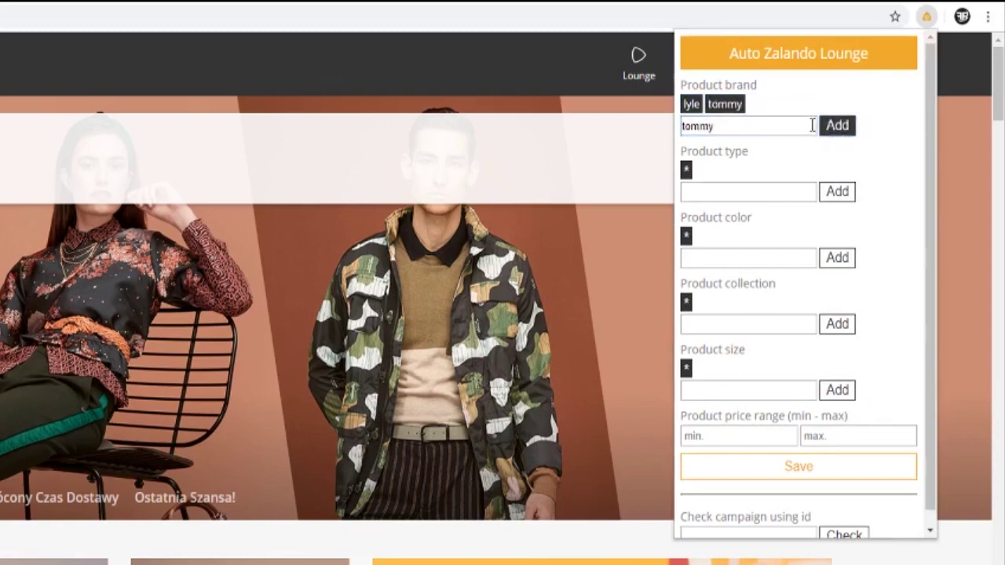
# Add ralph, nike and ADIDAS as brands and save the brand filter.
pyautogui.moveTo(810, 126); pyautogui.dragTo(618, 132)
pyautogui.write('ralph')
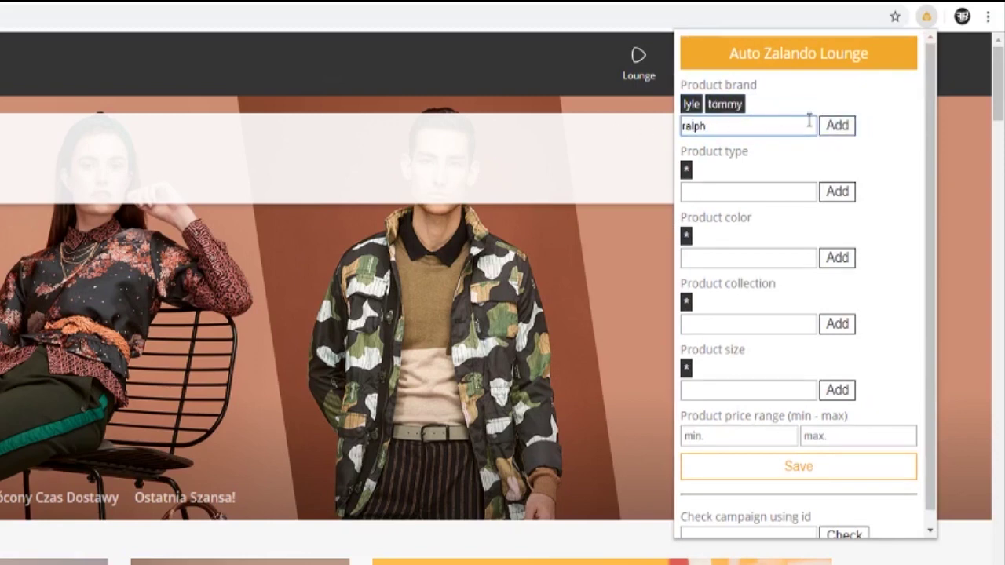
pyautogui.click(836, 125)
pyautogui.moveTo(810, 124); pyautogui.dragTo(618, 115)
pyautogui.write('nike')
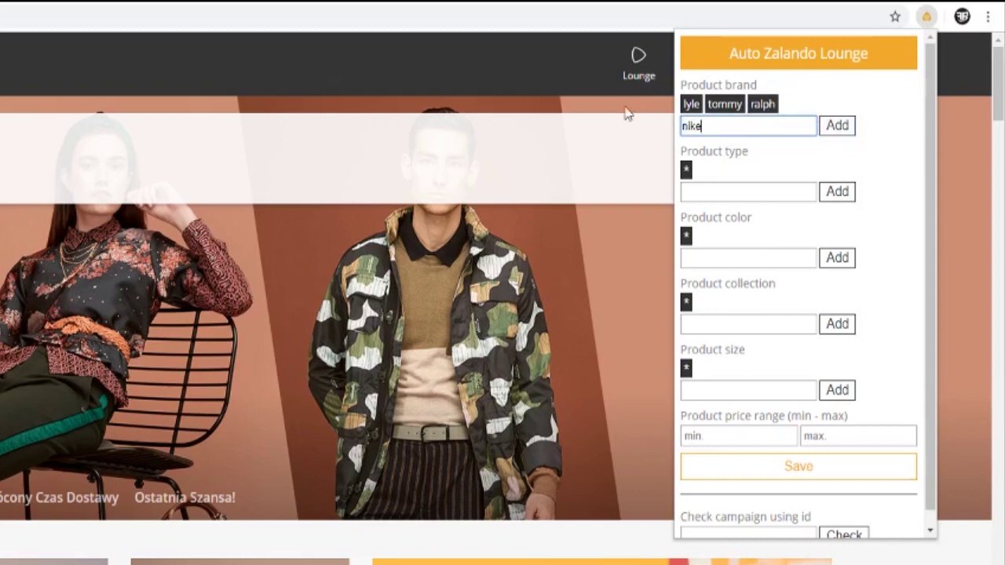
pyautogui.click(835, 125)
pyautogui.moveTo(810, 126); pyautogui.dragTo(559, 130)
pyautogui.write('ADIDAS')
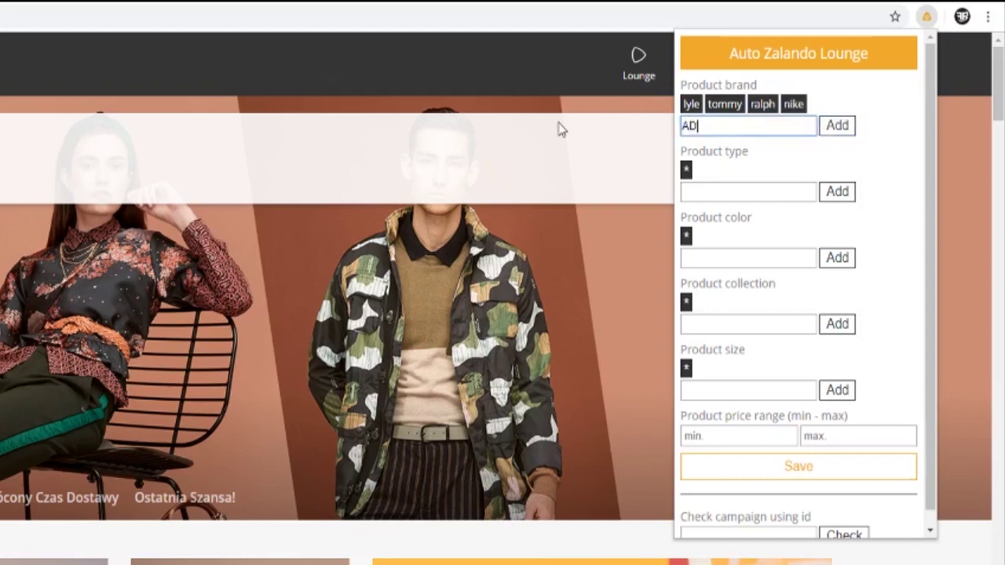
pyautogui.click(837, 128)
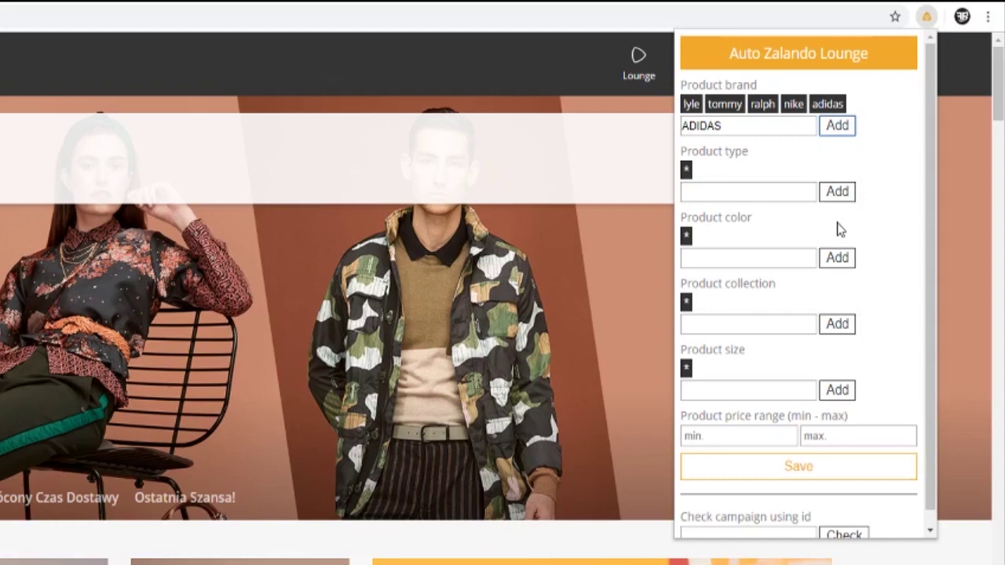
pyautogui.scroll(-1, 846, 226)
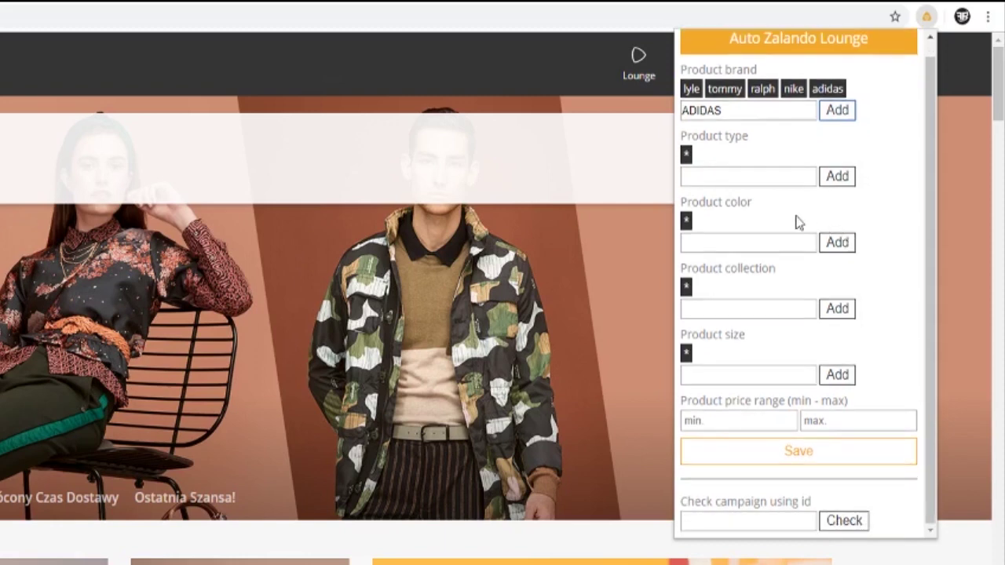
pyautogui.click(798, 444)
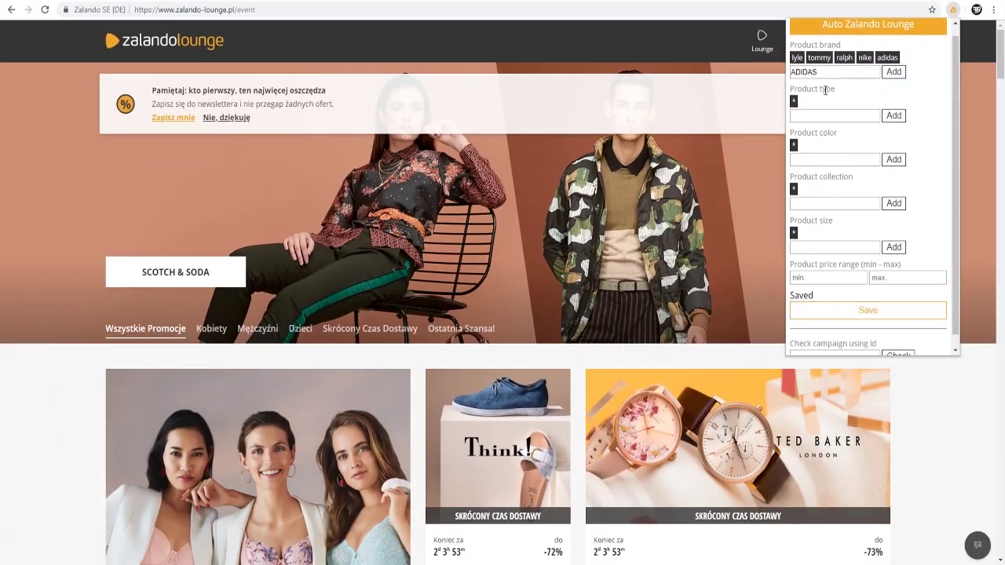
# Open the Letni Basic campaign and scroll to its product grid with the TFNC and FILA titles.
pyautogui.scroll(-6, 393, 369)
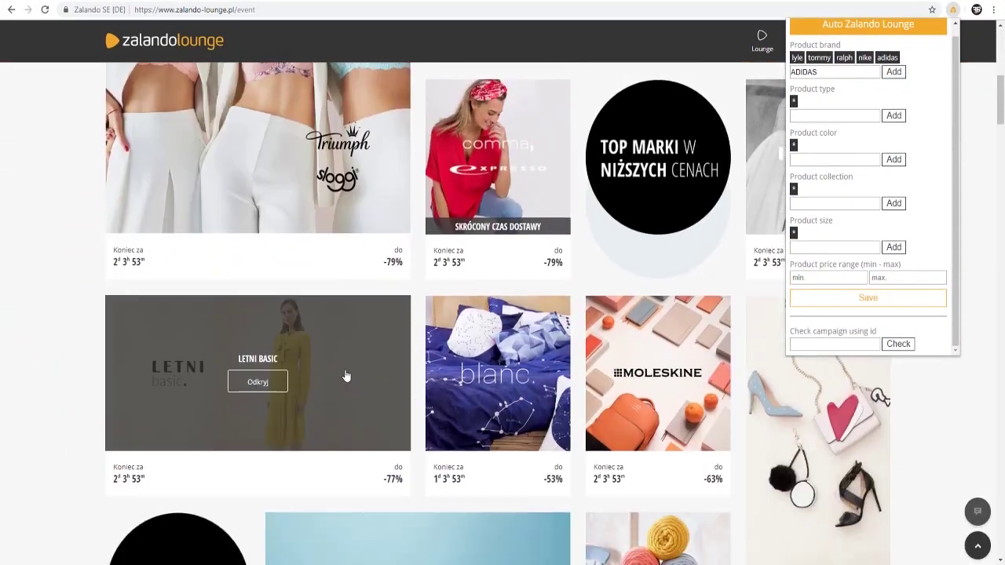
pyautogui.click(346, 378)
pyautogui.scroll(-4, 343, 369)
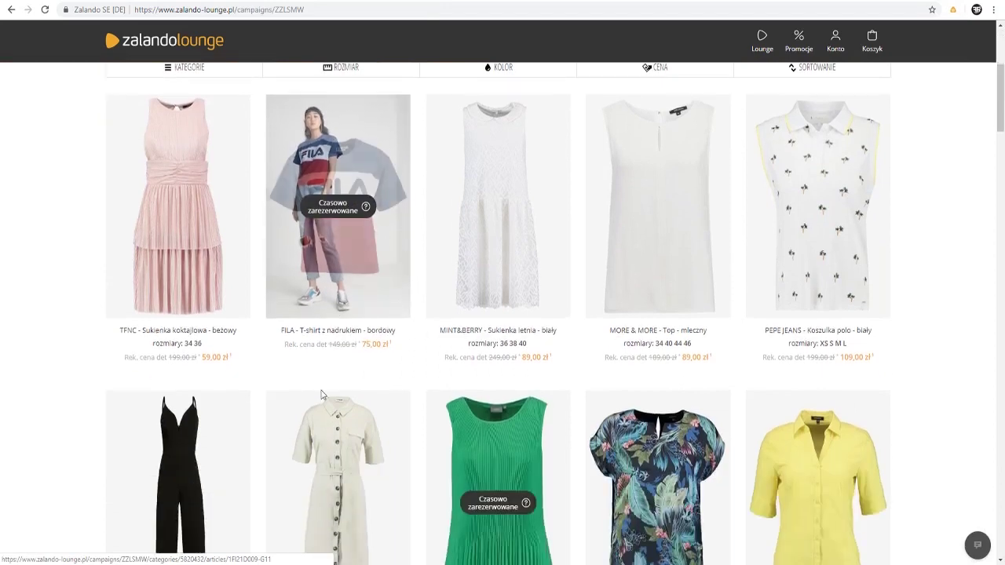
pyautogui.doubleClick(129, 330)
pyautogui.doubleClick(288, 330)
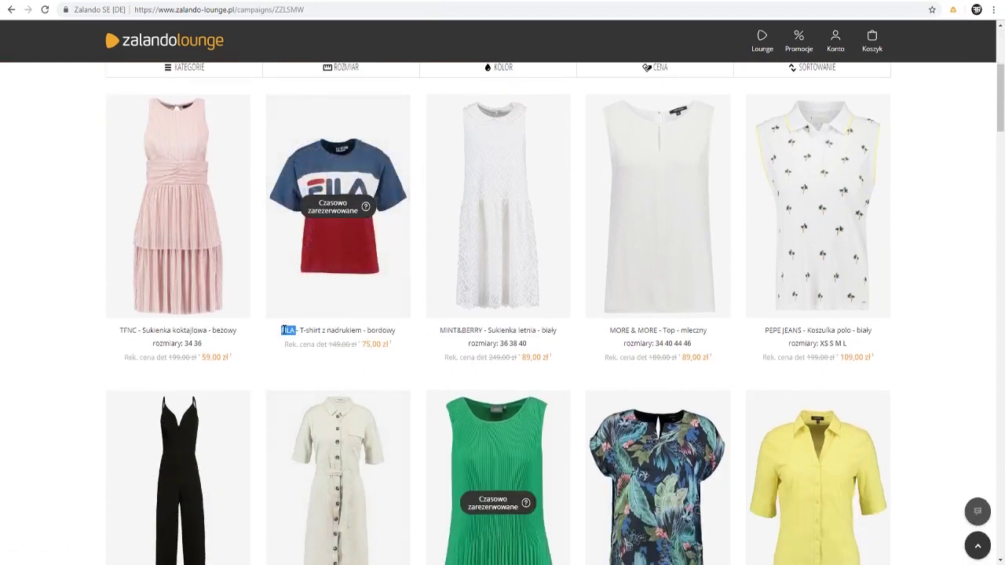
pyautogui.click(74, 347)
# Add sukienka to the product type filter, based on the TFNC dress title.
pyautogui.click(951, 11)
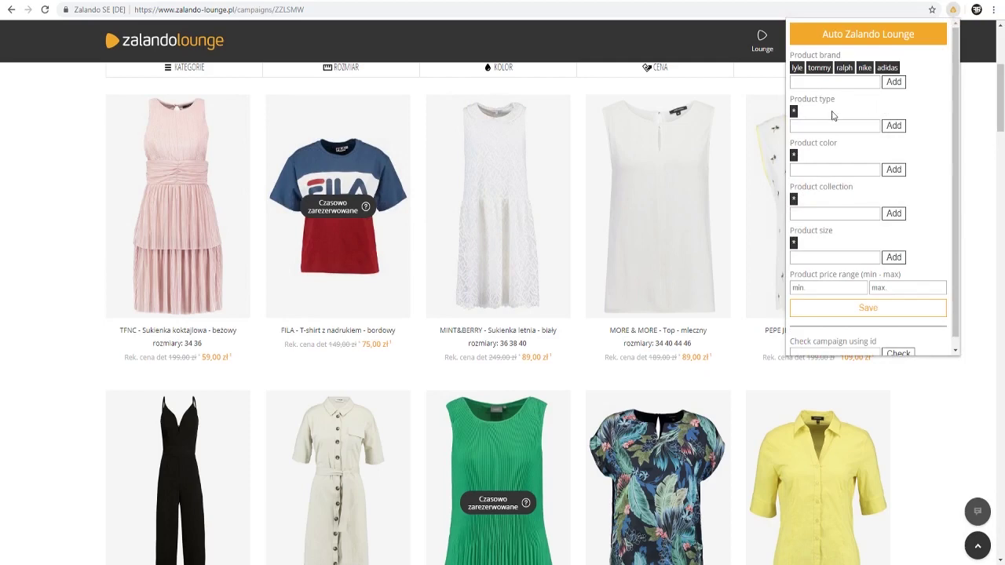
pyautogui.moveTo(143, 330); pyautogui.dragTo(180, 330)
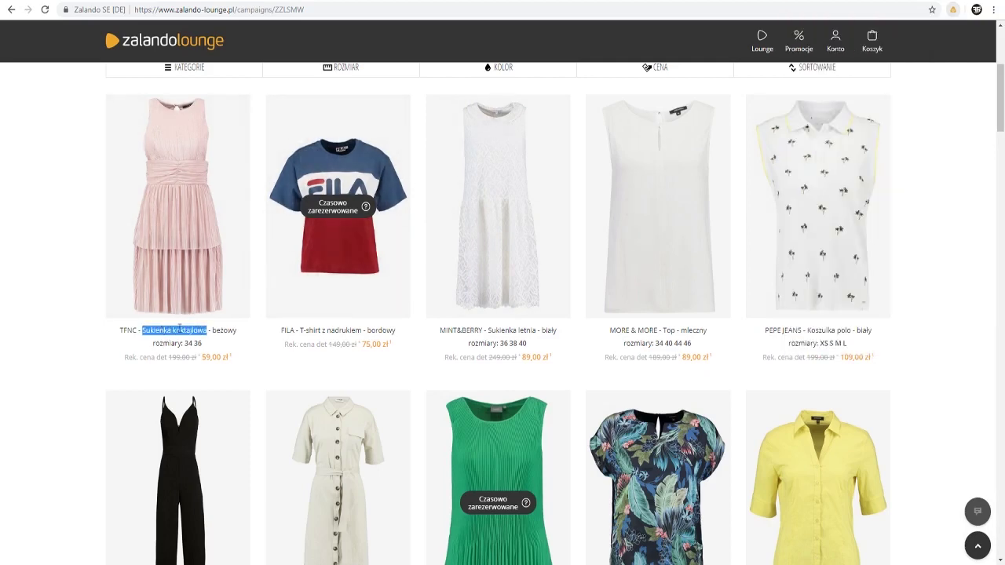
pyautogui.moveTo(308, 330); pyautogui.dragTo(364, 330)
pyautogui.click(448, 331)
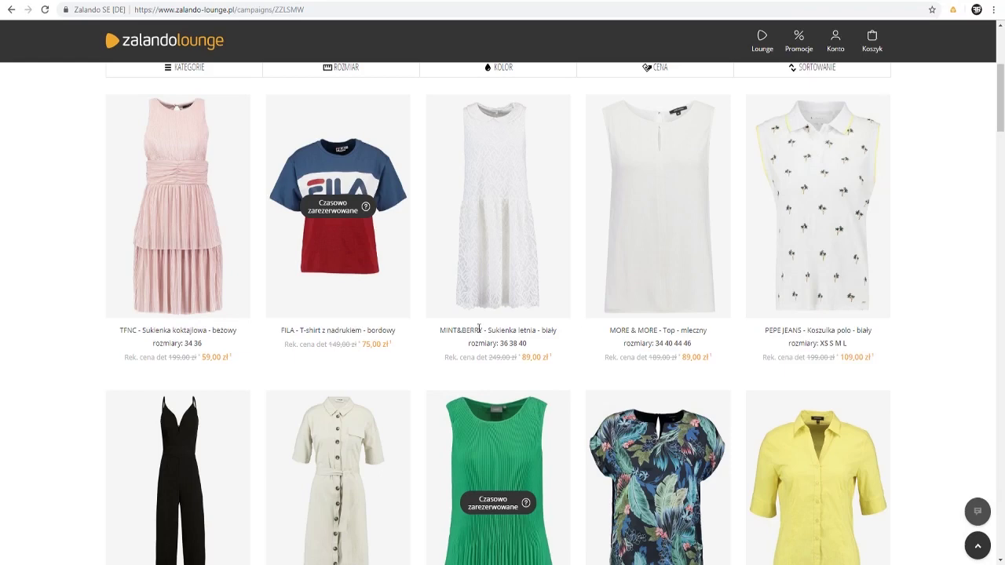
pyautogui.click(953, 10)
pyautogui.click(814, 122)
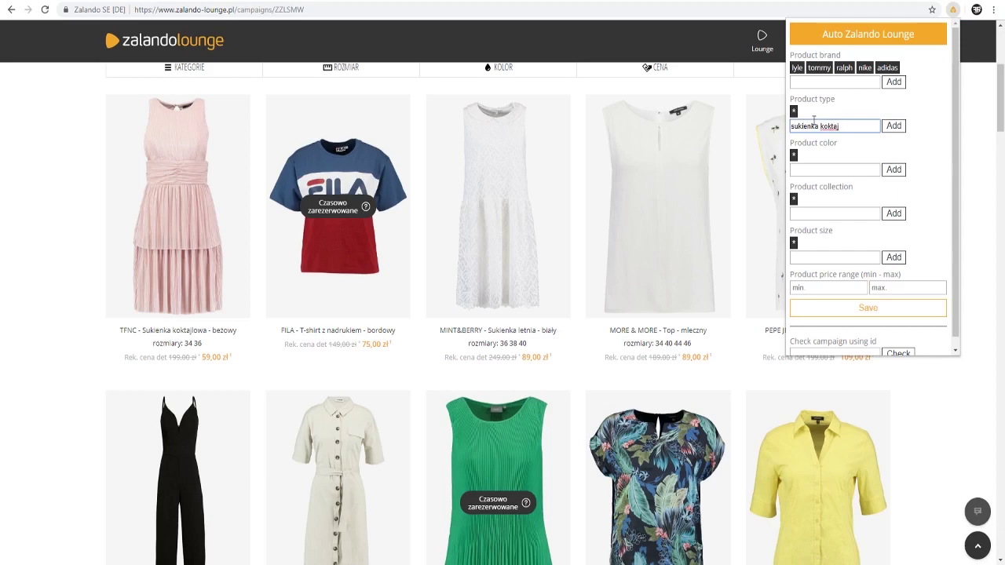
pyautogui.click(892, 126)
pyautogui.doubleClick(801, 124)
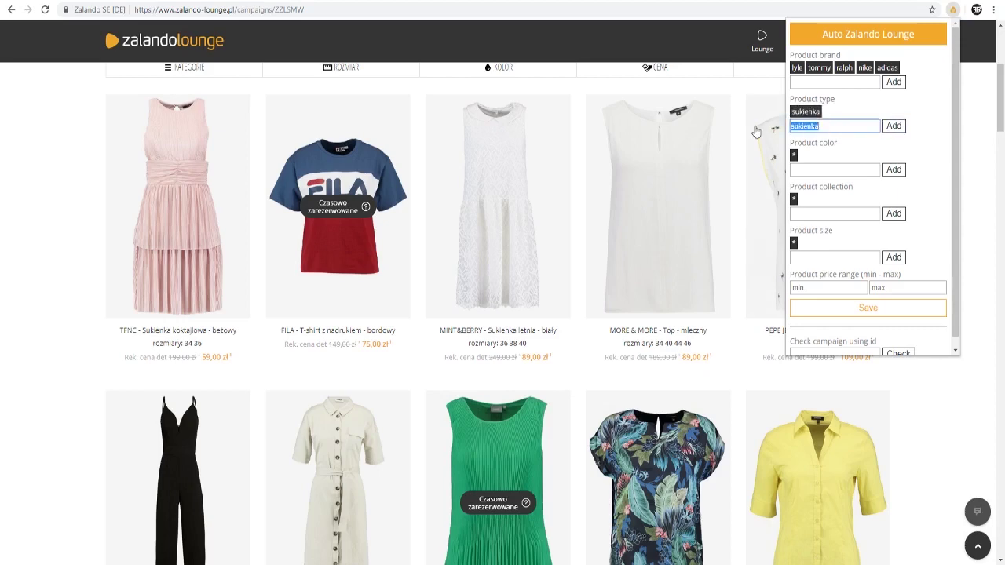
pyautogui.press('BackSpace')
# Add tfnc as the brand and remove the ralph, nike, adidas, tommy and lyle tags.
pyautogui.click(827, 80)
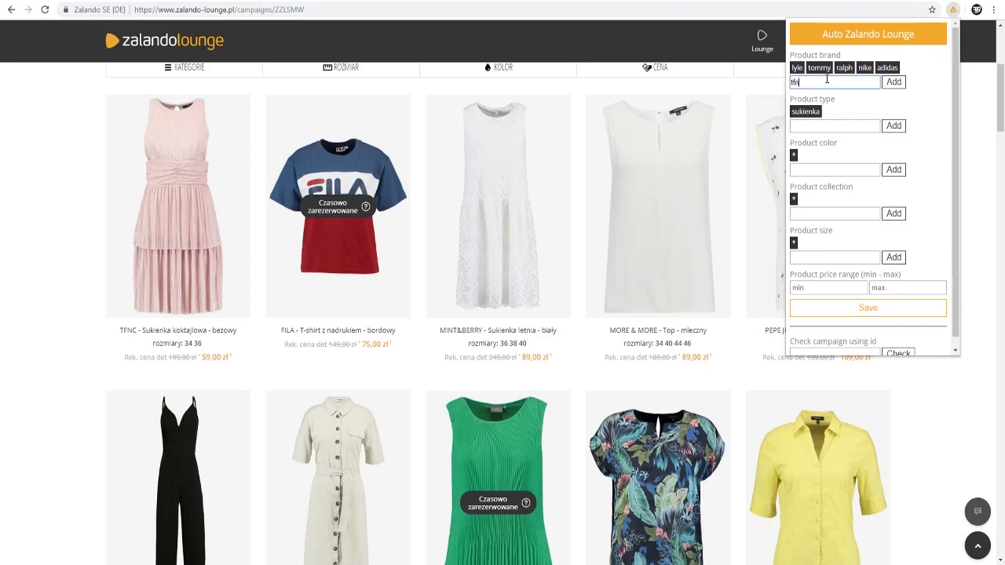
pyautogui.click(893, 82)
pyautogui.click(887, 68)
pyautogui.click(864, 68)
pyautogui.click(844, 68)
pyautogui.click(820, 68)
pyautogui.click(796, 67)
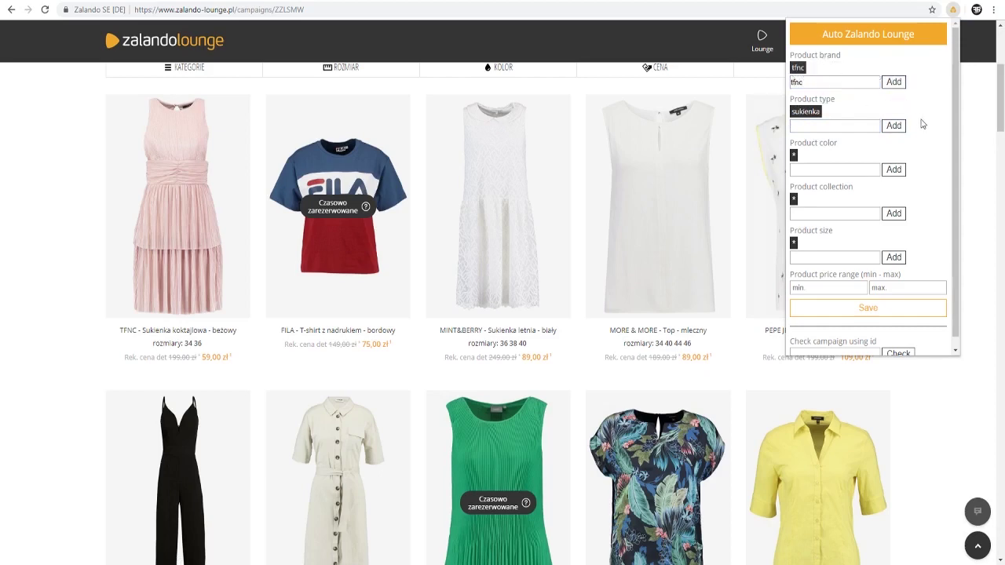
# Pick out the colour word beżowy from the TFNC dress title for the colour filter.
pyautogui.scroll(-1, 886, 130)
pyautogui.click(815, 158)
pyautogui.doubleClick(227, 330)
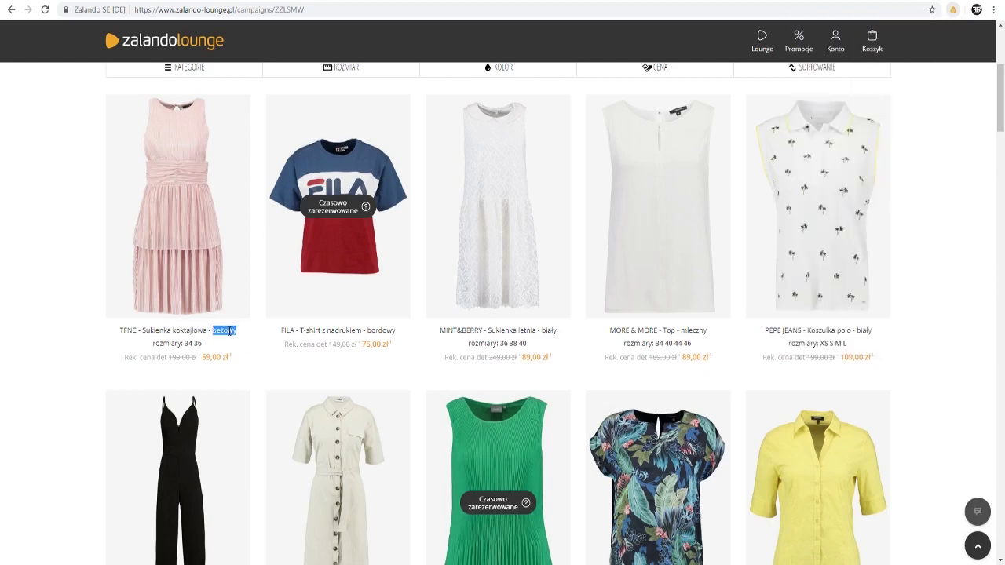
pyautogui.click(952, 10)
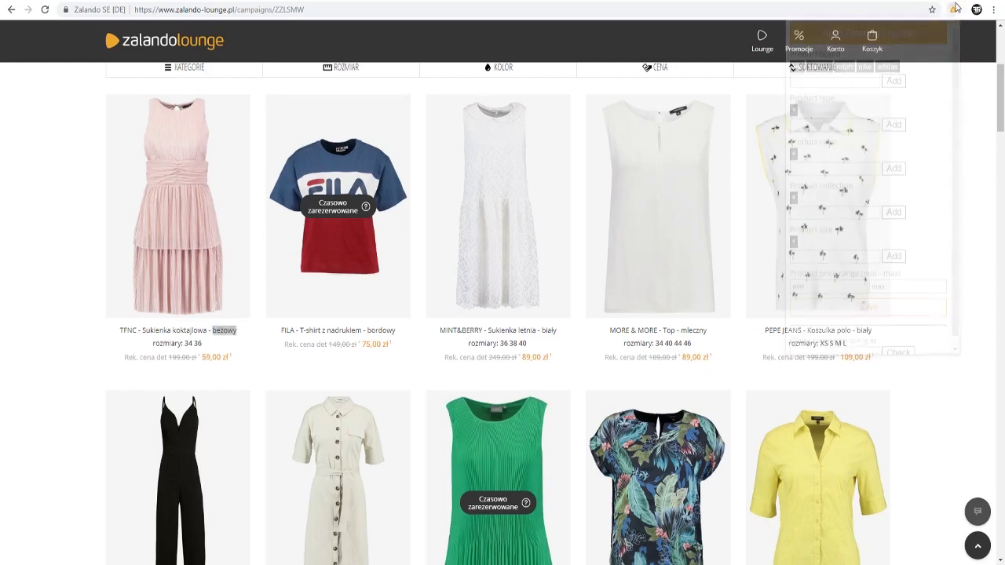
# Clear leftover brand tags and re-add tfnc as brand and sukienka as product type.
pyautogui.click(801, 68)
pyautogui.click(802, 69)
pyautogui.click(801, 68)
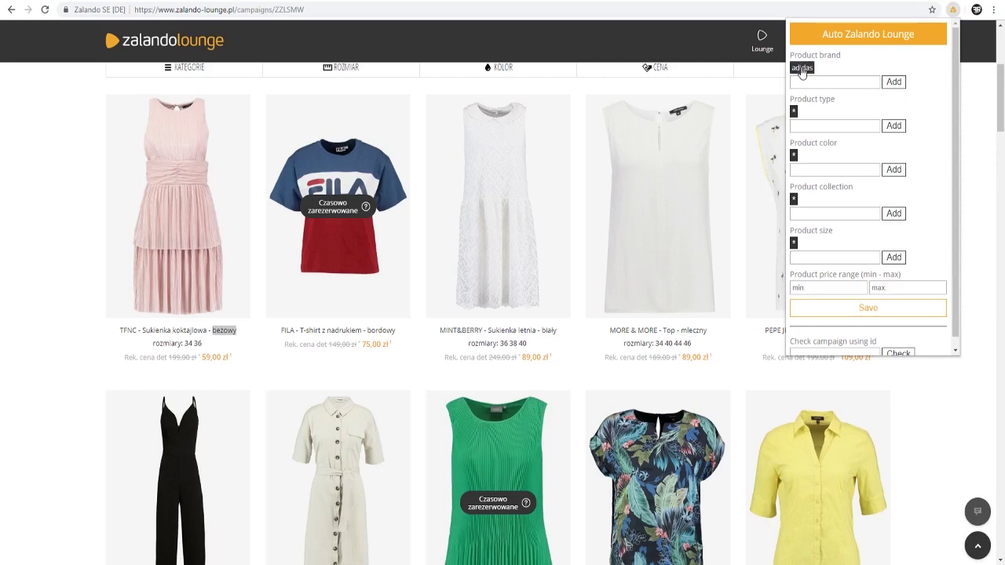
pyautogui.click(802, 68)
pyautogui.click(831, 56)
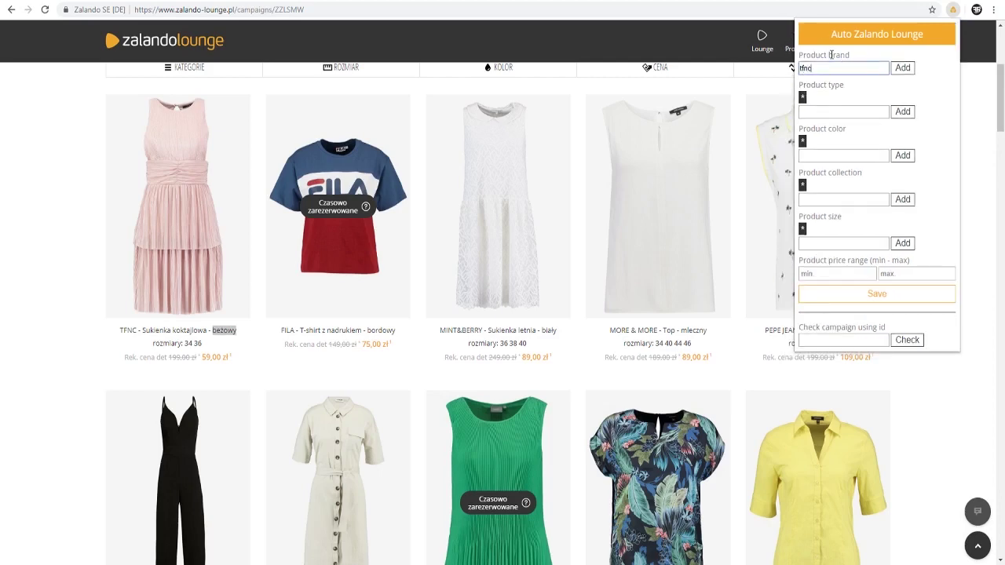
pyautogui.click(903, 67)
pyautogui.click(819, 111)
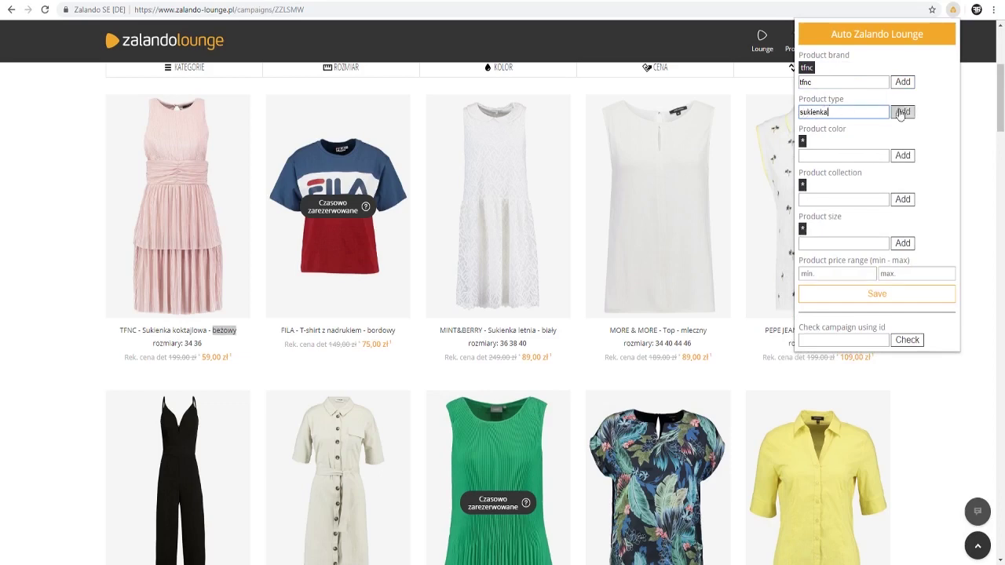
pyautogui.click(902, 112)
# Add beżowy as the product colour and save the filters.
pyautogui.click(877, 169)
pyautogui.write('beżowy')
pyautogui.click(887, 169)
pyautogui.scroll(-1, 835, 206)
pyautogui.click(858, 311)
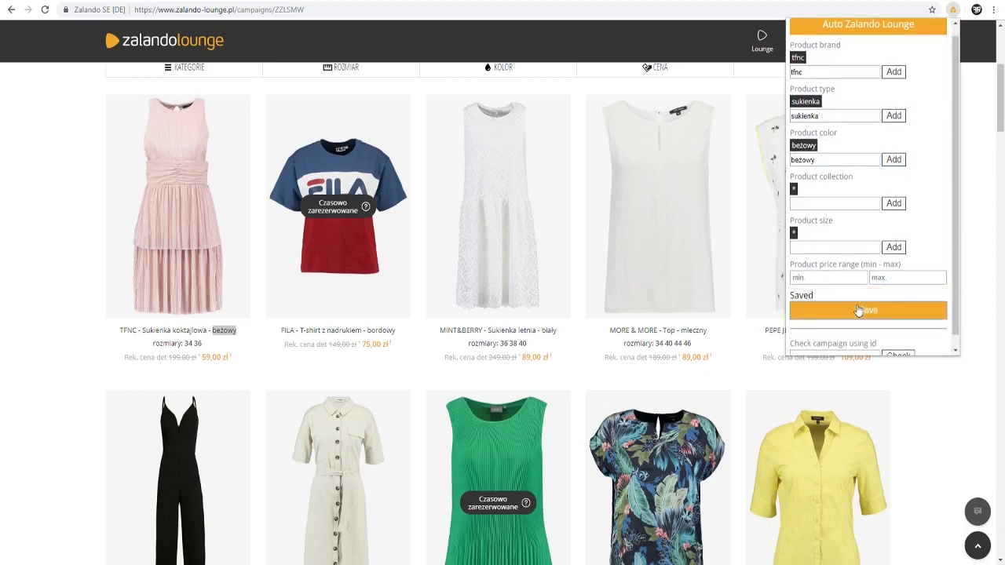
# Set the product collection to the any-collection wildcard *.
pyautogui.click(793, 189)
pyautogui.click(827, 199)
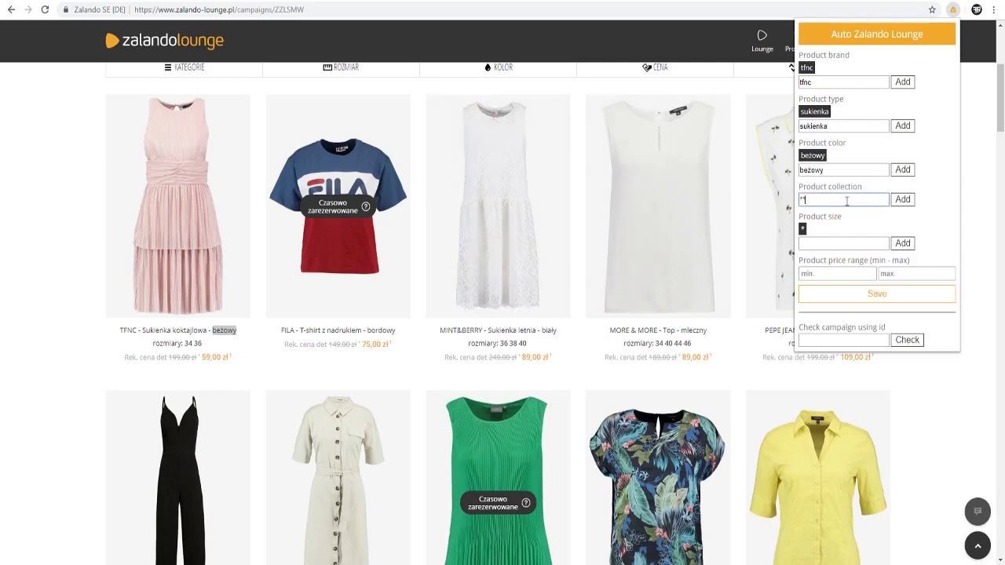
pyautogui.click(901, 198)
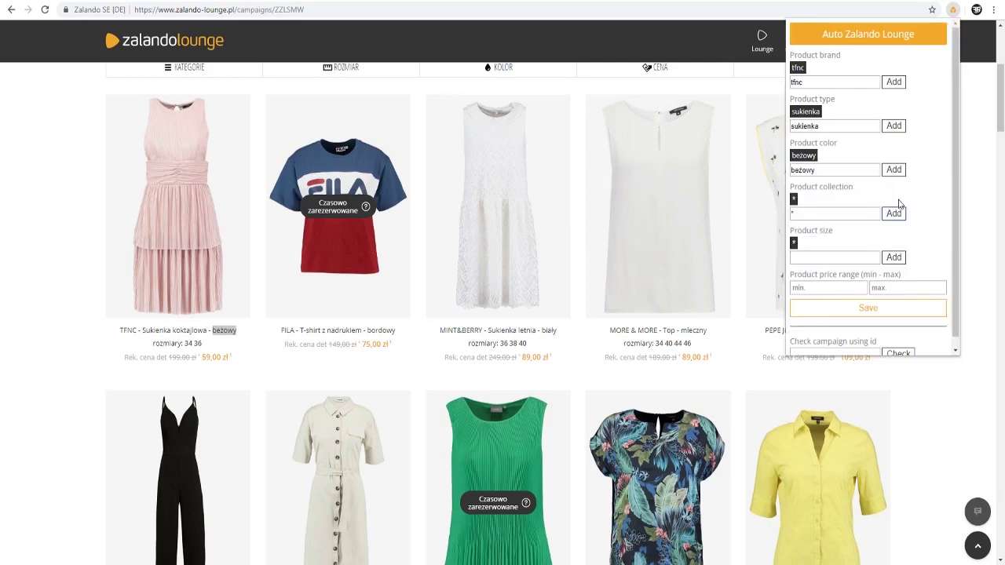
pyautogui.doubleClick(825, 214)
pyautogui.click(893, 213)
# Set the product size to 34, replacing the wildcard size tag.
pyautogui.click(833, 257)
pyautogui.write('34')
pyautogui.click(893, 257)
pyautogui.click(792, 243)
pyautogui.doubleClick(802, 257)
pyautogui.press('BackSpace')
# Set the price range to 40–100, save, and reopen the panel to verify.
pyautogui.click(818, 289)
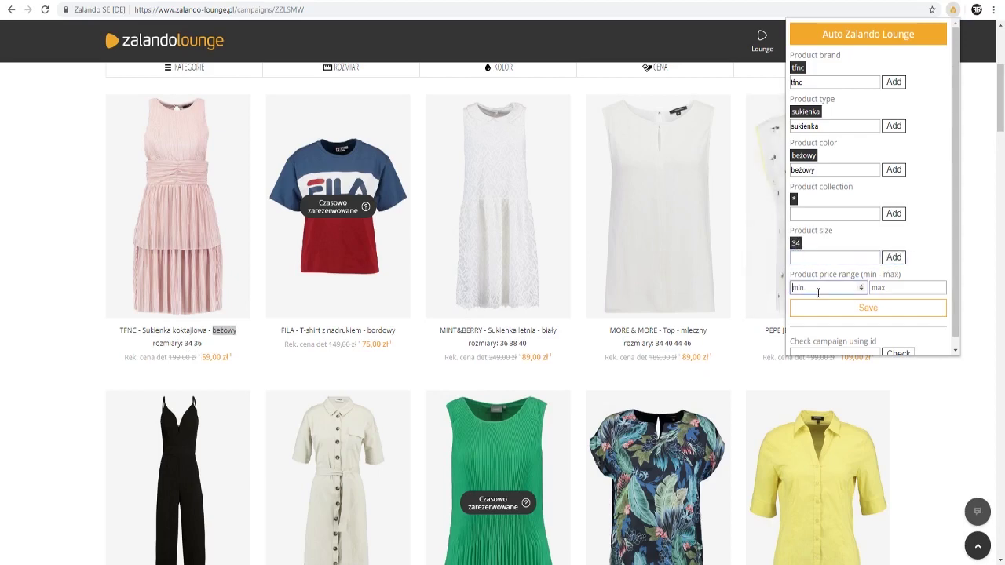
pyautogui.write('40')
pyautogui.click(900, 288)
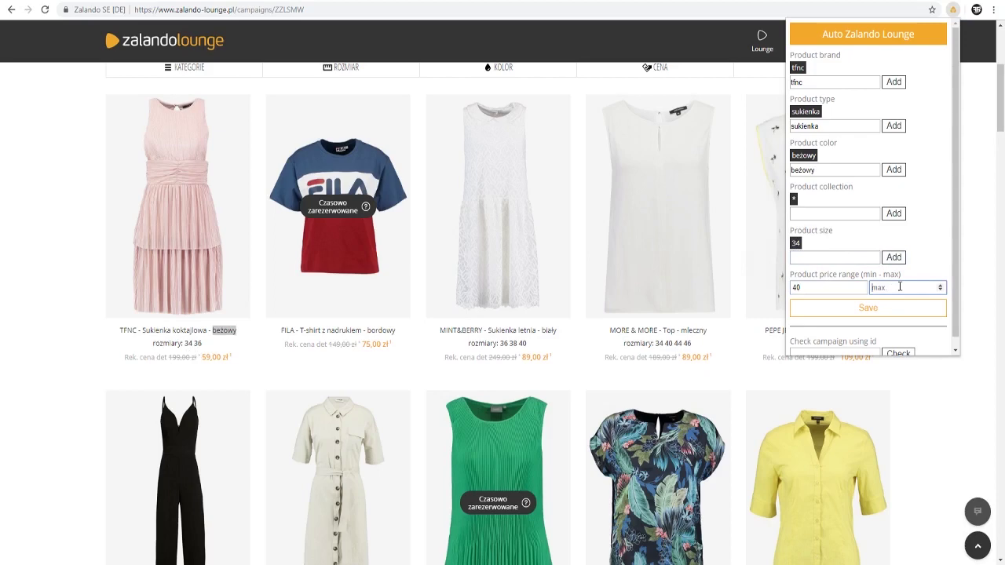
pyautogui.write('100')
pyautogui.scroll(-1, 895, 290)
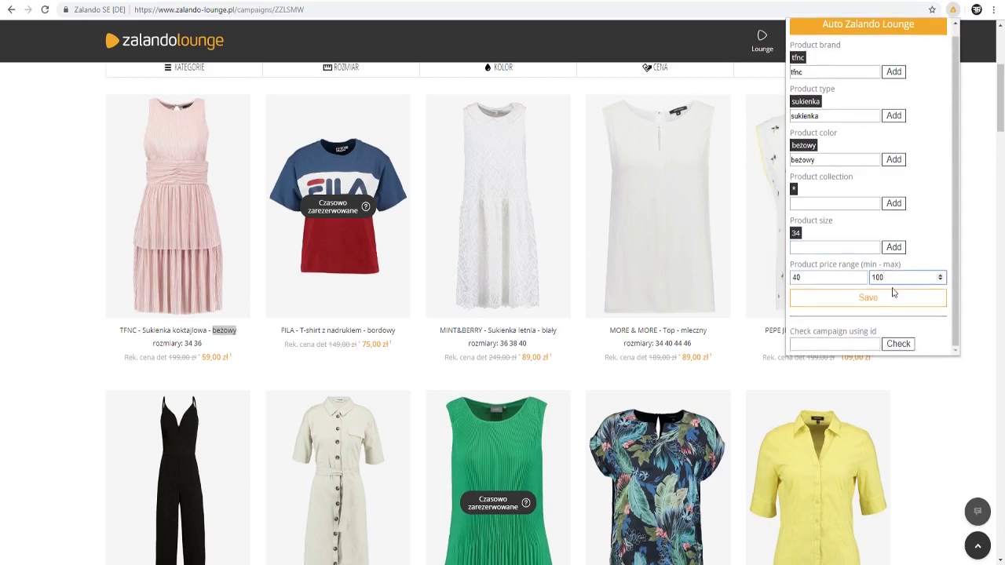
pyautogui.click(848, 307)
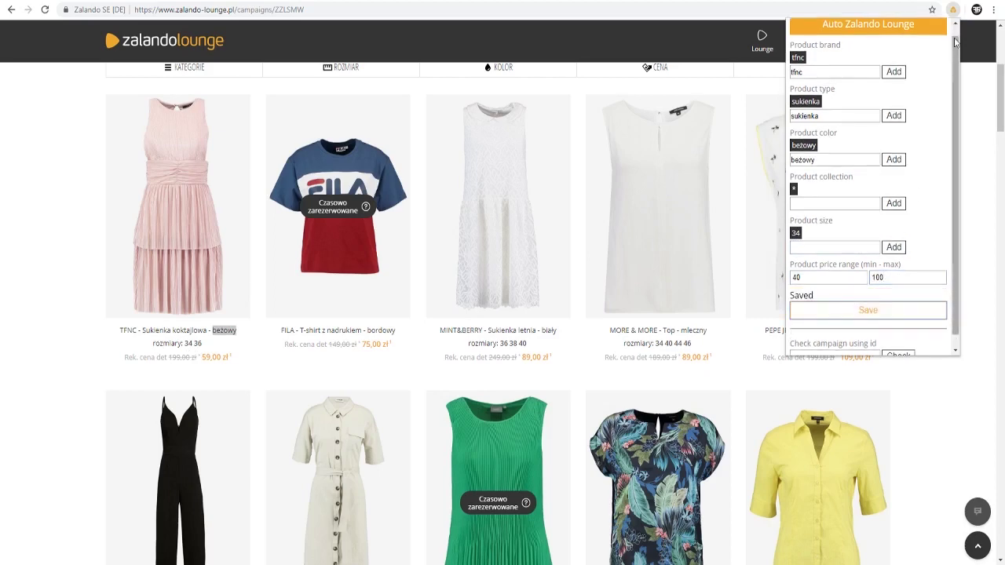
pyautogui.click(952, 11)
pyautogui.click(952, 11)
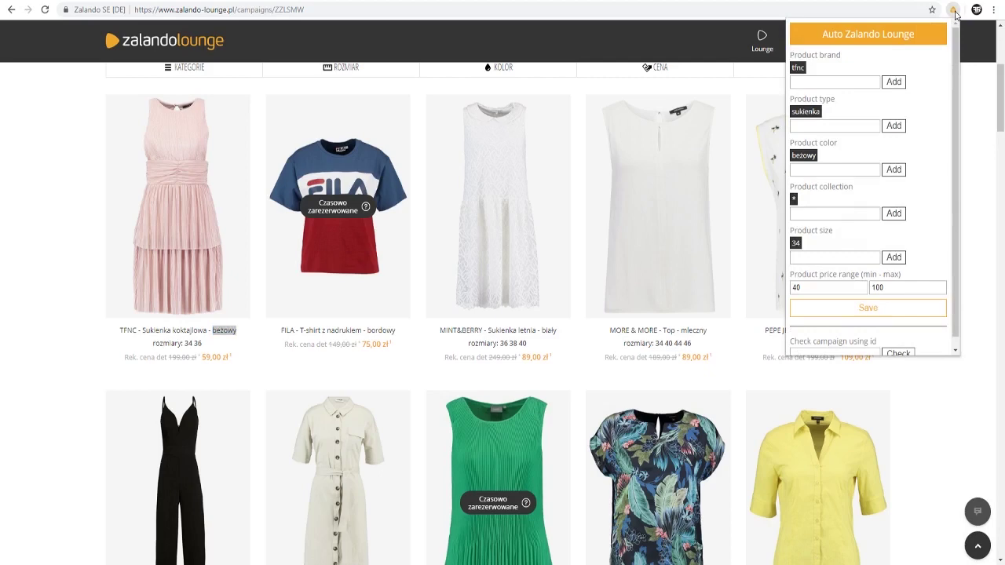
# Copy campaign id ZZLSMW from the address and run Check campaign with it.
pyautogui.moveTo(314, 9); pyautogui.dragTo(273, 10)
pyautogui.hotkey('ctrl', 'c')
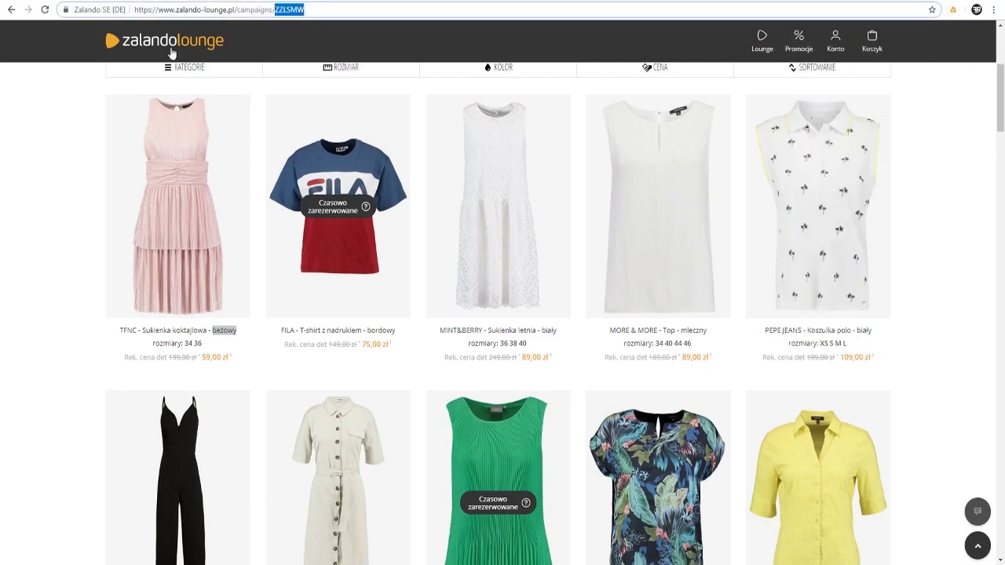
pyautogui.click(133, 51)
pyautogui.click(952, 10)
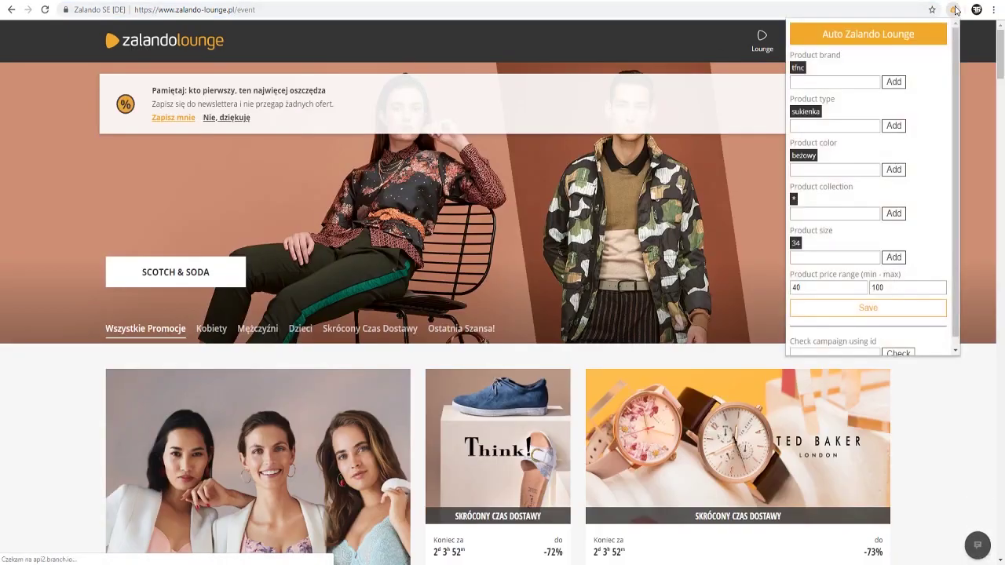
pyautogui.scroll(-1, 853, 228)
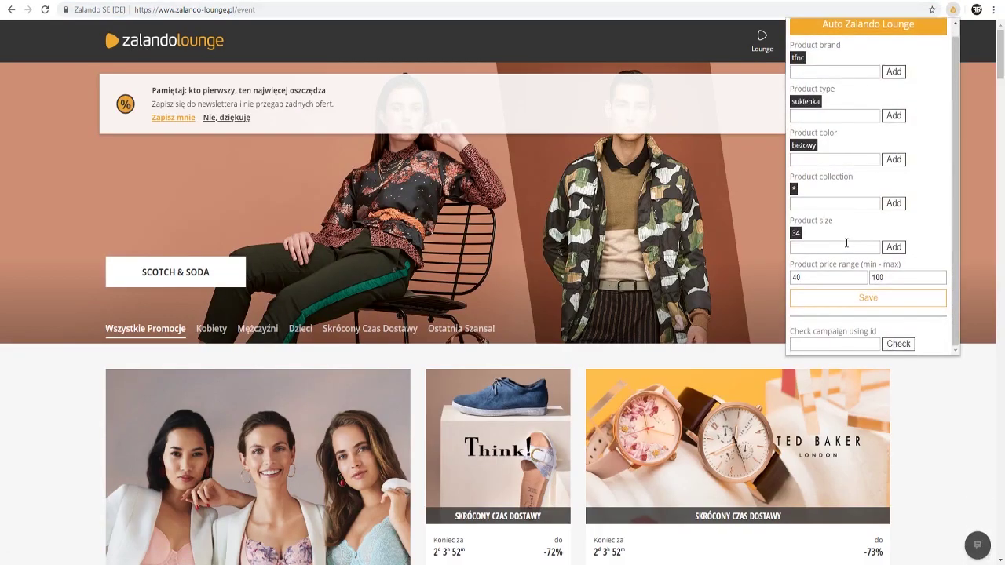
pyautogui.click(839, 344)
pyautogui.hotkey('ctrl', 'v')
pyautogui.click(898, 344)
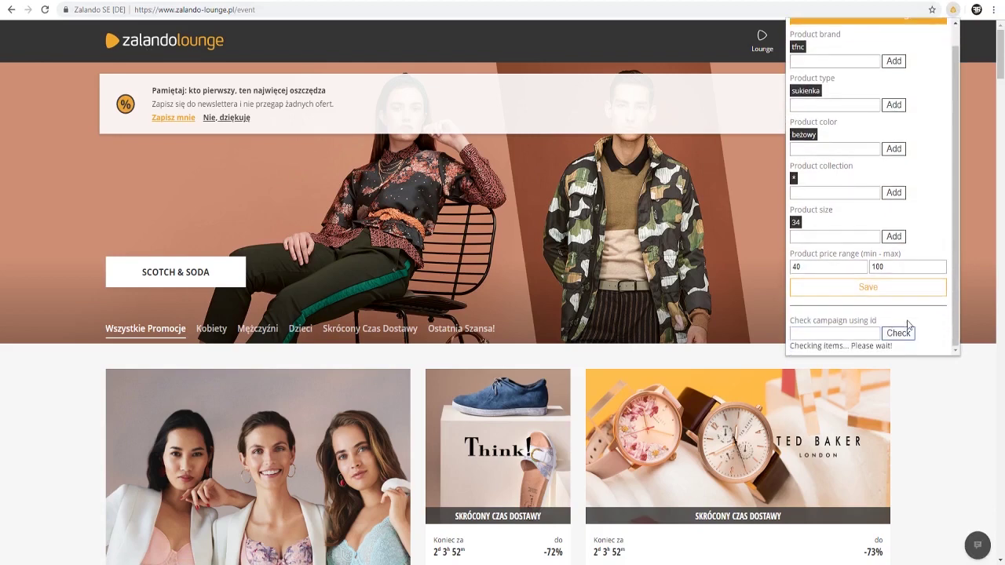
# Review the status reporting 1 matched item and close the extension panel.
pyautogui.scroll(-1, 914, 345)
pyautogui.moveTo(883, 336)
pyautogui.mouseDown()
pyautogui.moveTo(791, 336)
pyautogui.moveTo(867, 345)
pyautogui.mouseUp()
pyautogui.click(866, 345)
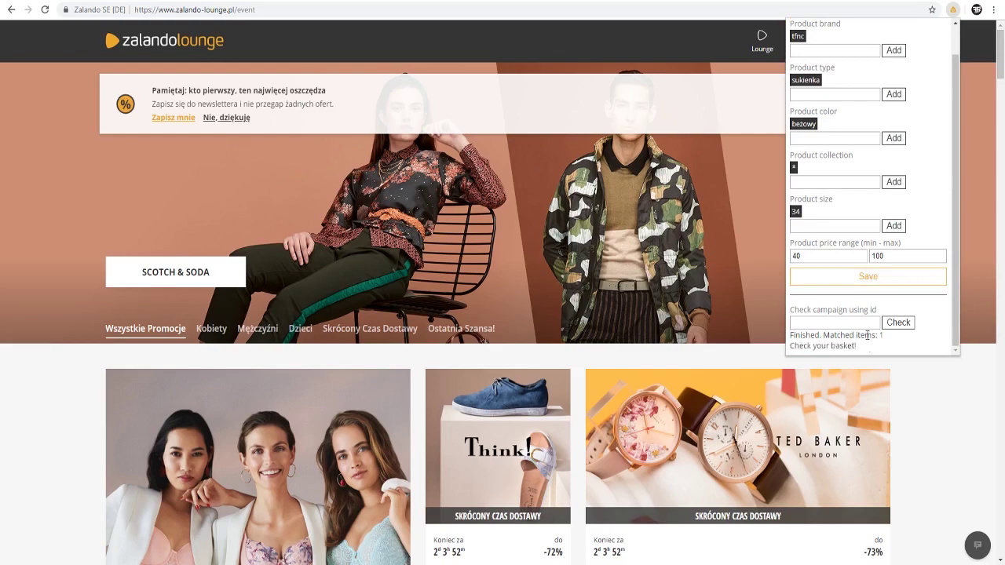
pyautogui.scroll(2, 944, 114)
pyautogui.click(956, 9)
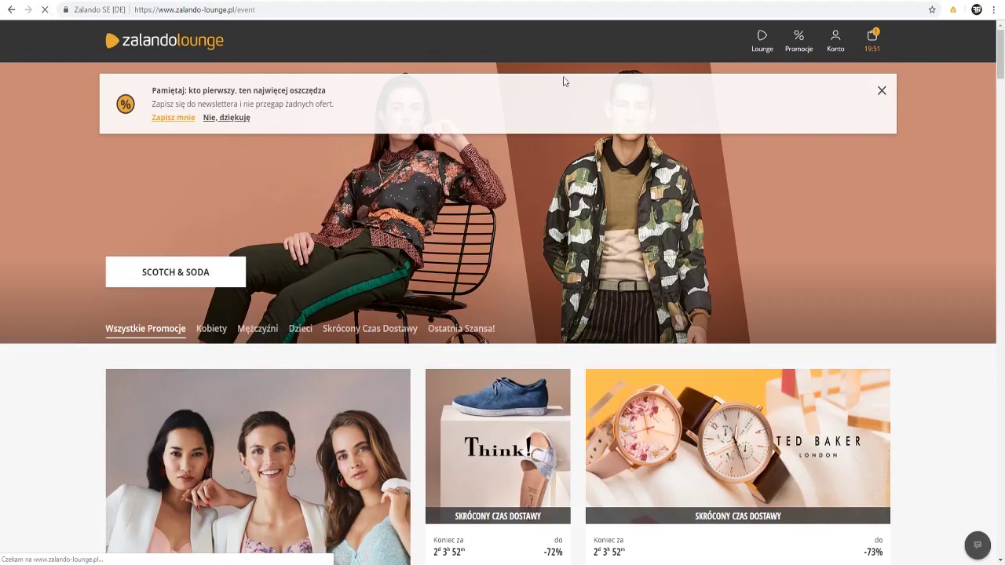
# Remove the TFNC beige dress, size 34 at 59,00 zł, from the Koszyk mini-cart.
pyautogui.moveTo(871, 37)
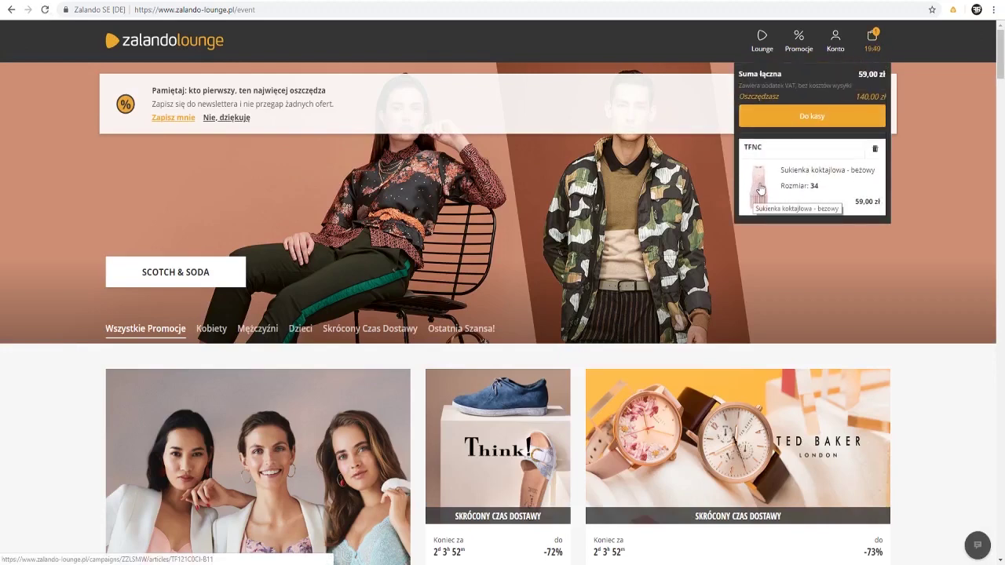
pyautogui.click(875, 151)
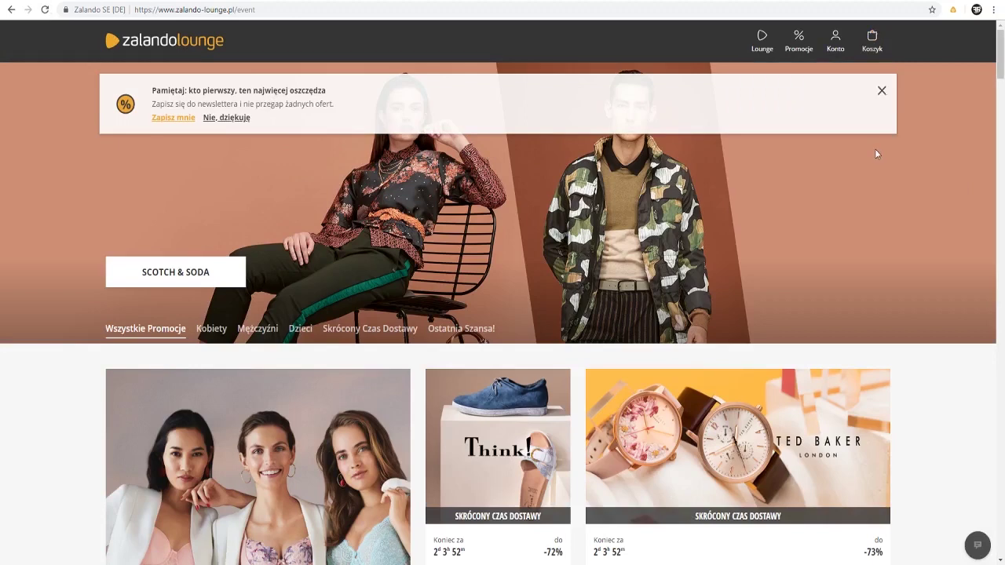